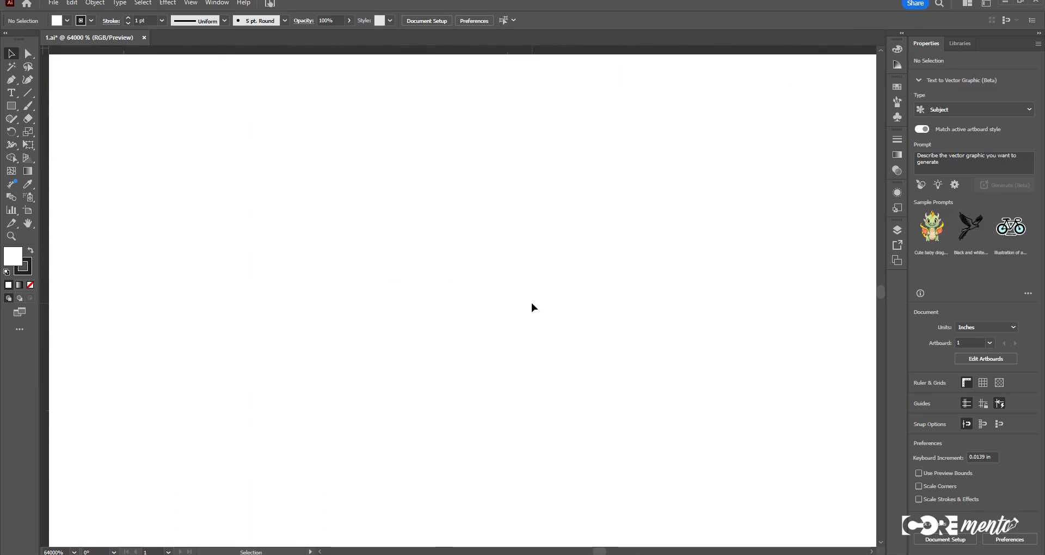
Fit the artboard in view, nudge the lettering, and start a Save As on the local computer
key(ctrl+0)
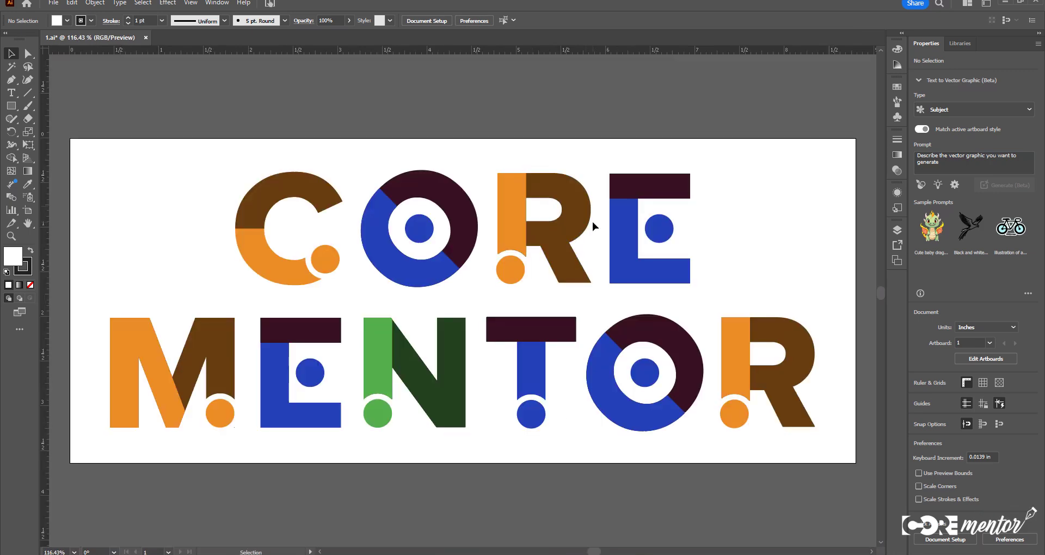
drag(560, 274, 566, 280)
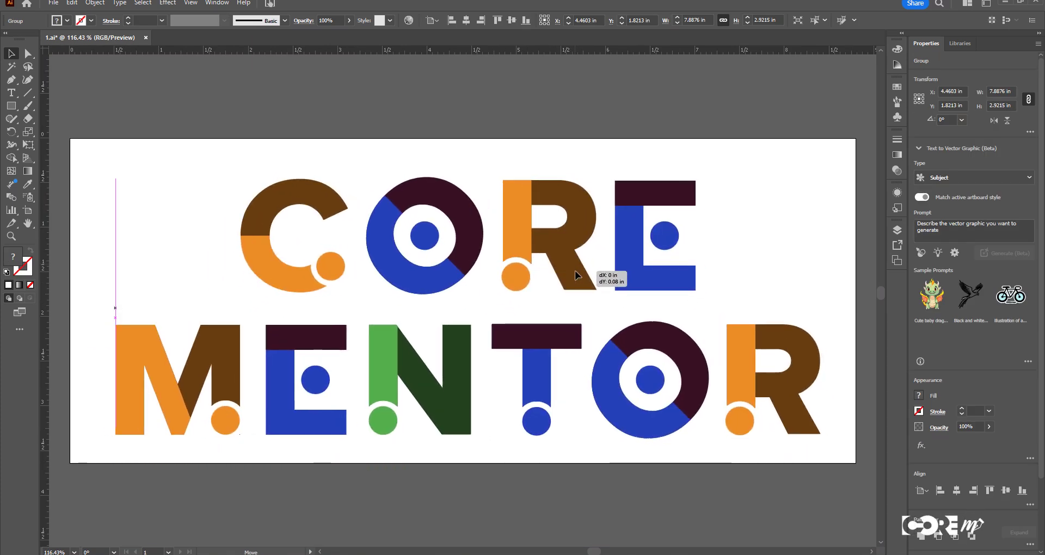
click(57, 2)
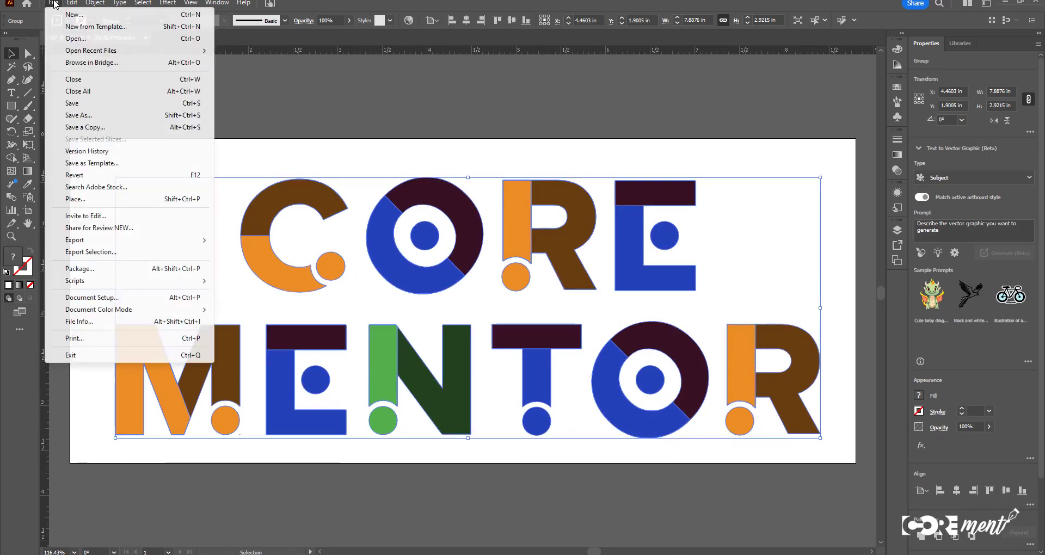
click(87, 116)
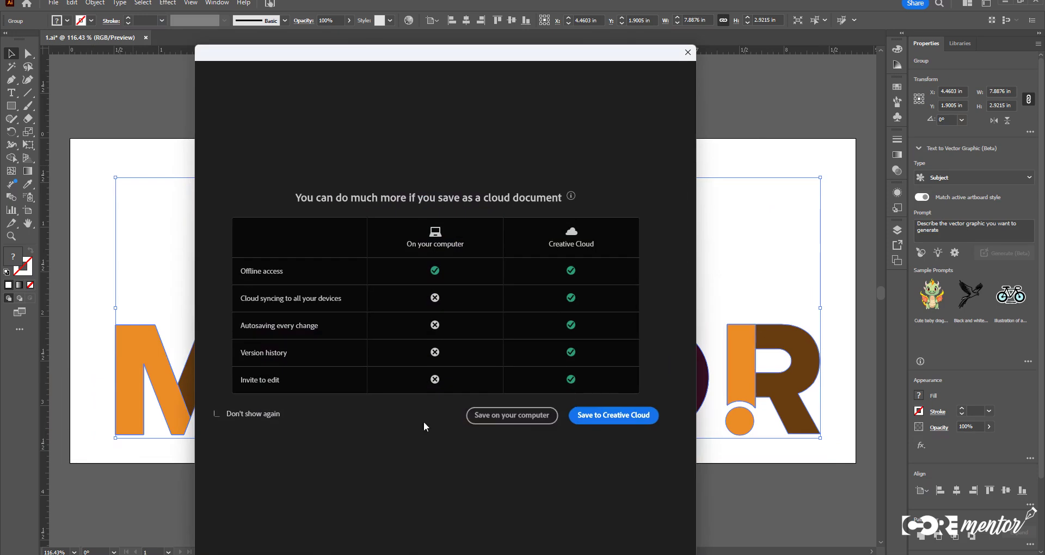
click(506, 418)
text(AI format)
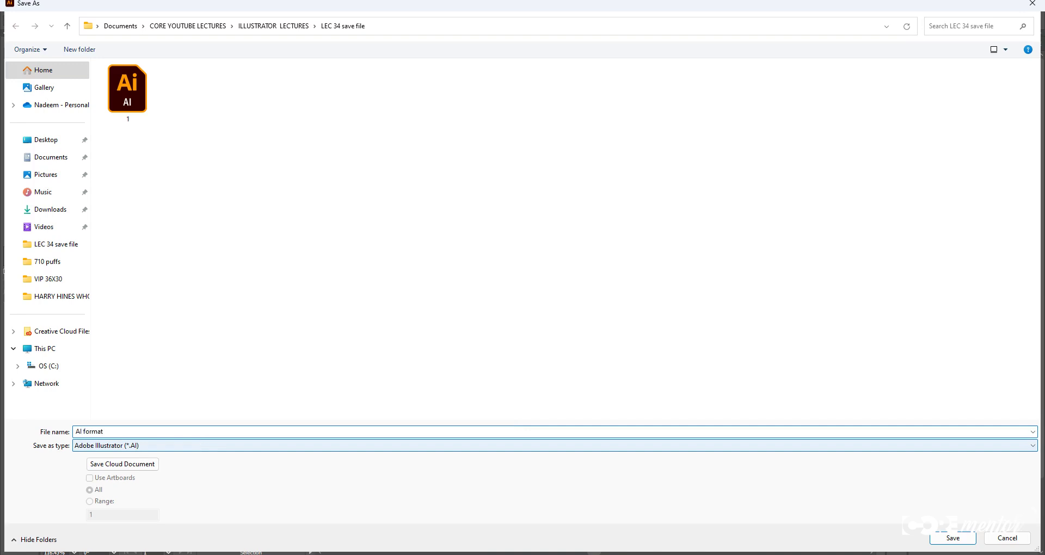
Save as AI format.ai in Illustrator CS6 version, accepting the legacy-format warning
click(953, 538)
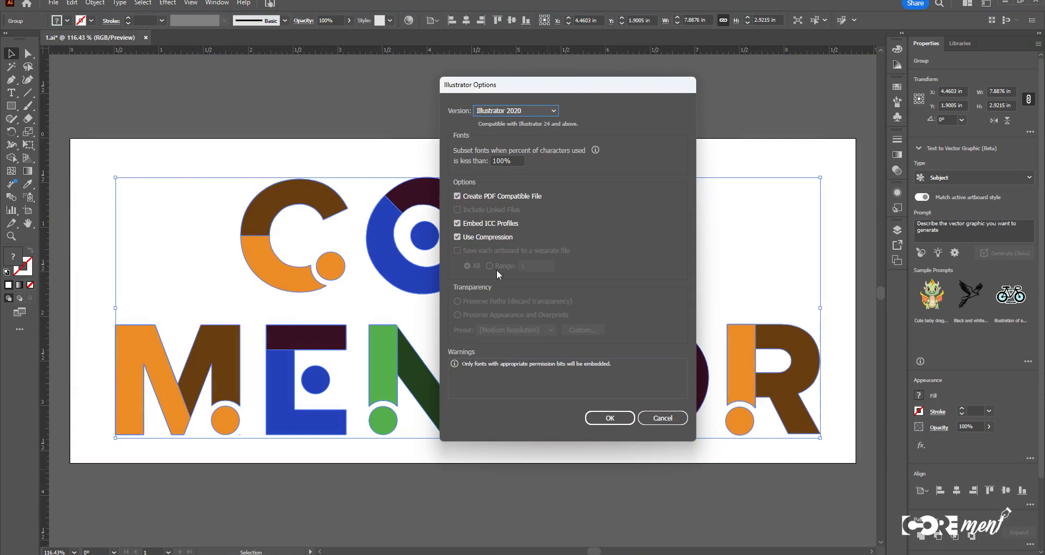
click(547, 112)
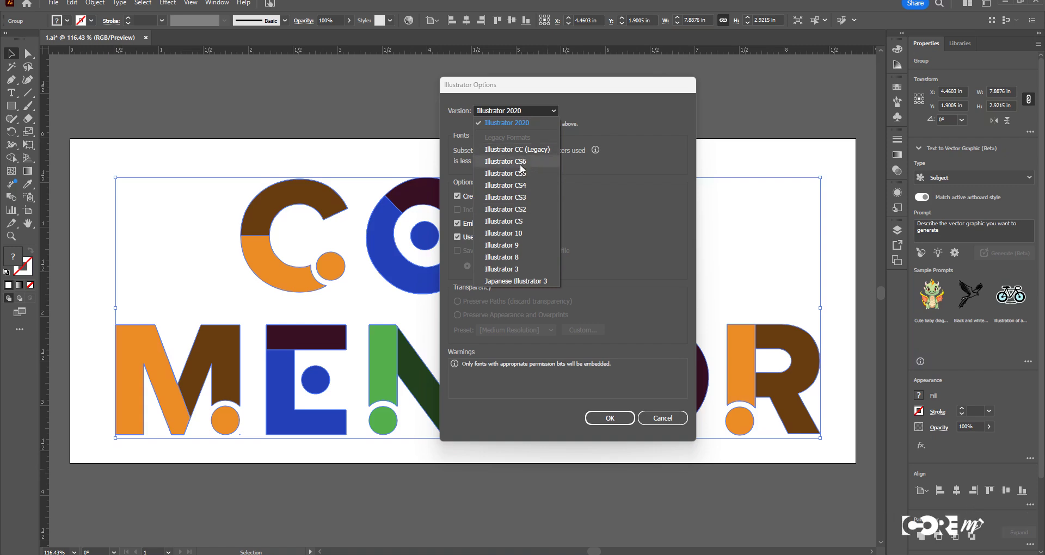
click(520, 167)
click(517, 111)
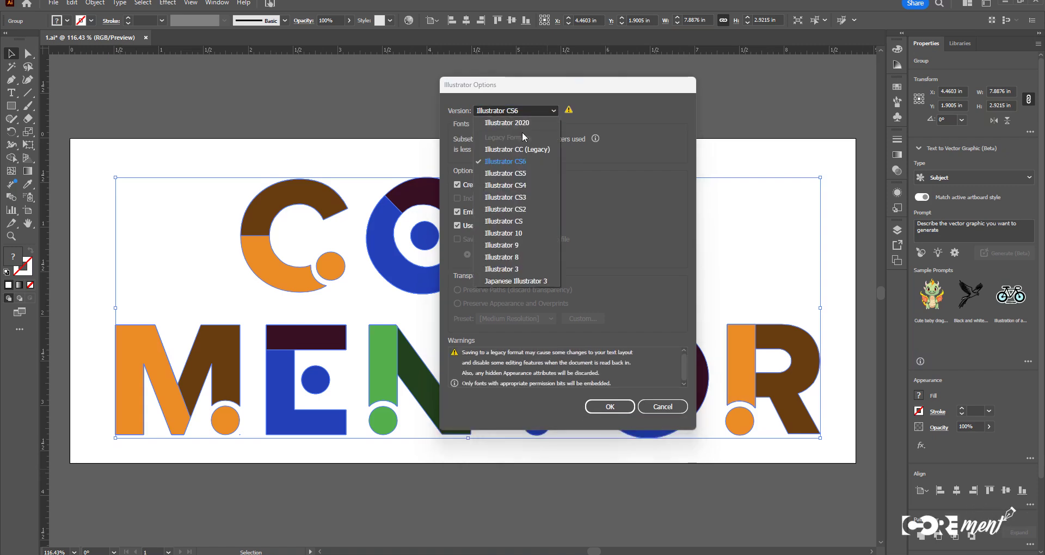
click(522, 162)
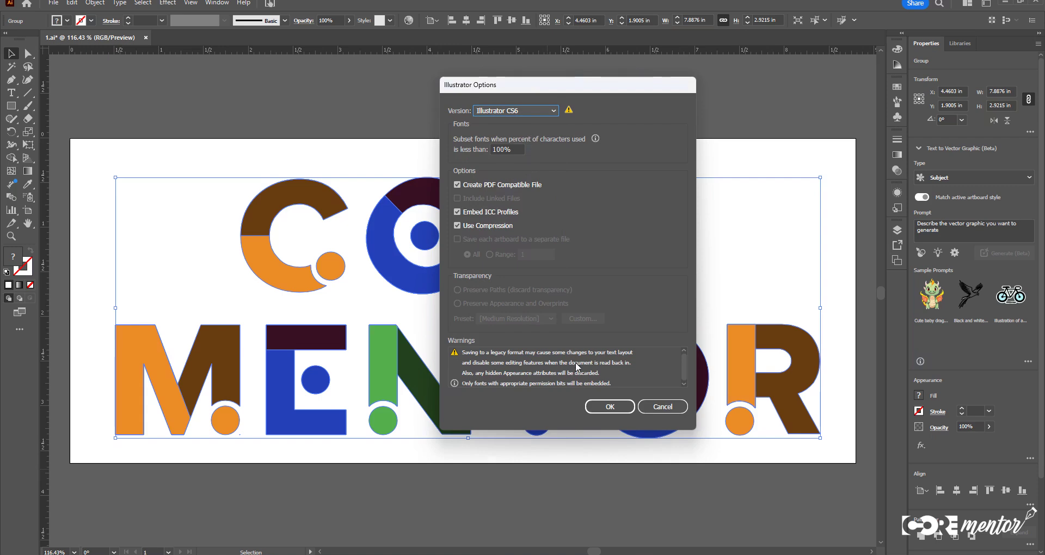
click(609, 406)
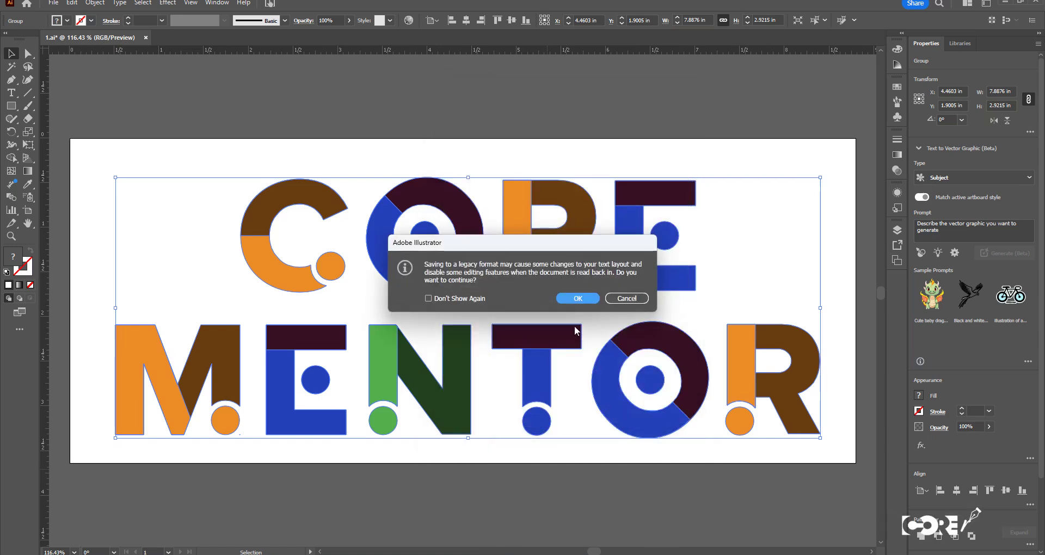
click(578, 298)
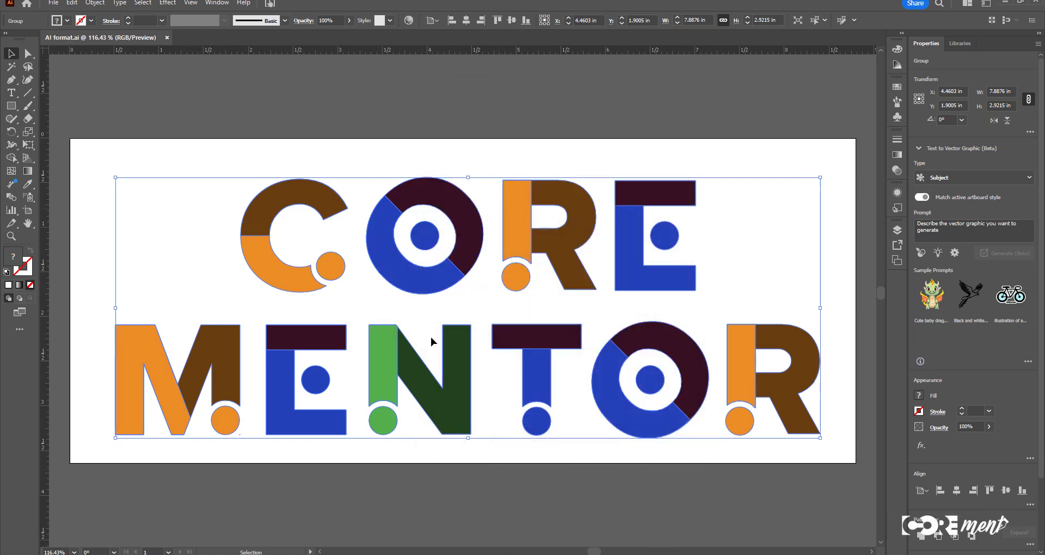
Deselect the artwork and save a copy as an Adobe PDF named 'PDF'
click(422, 152)
click(53, 3)
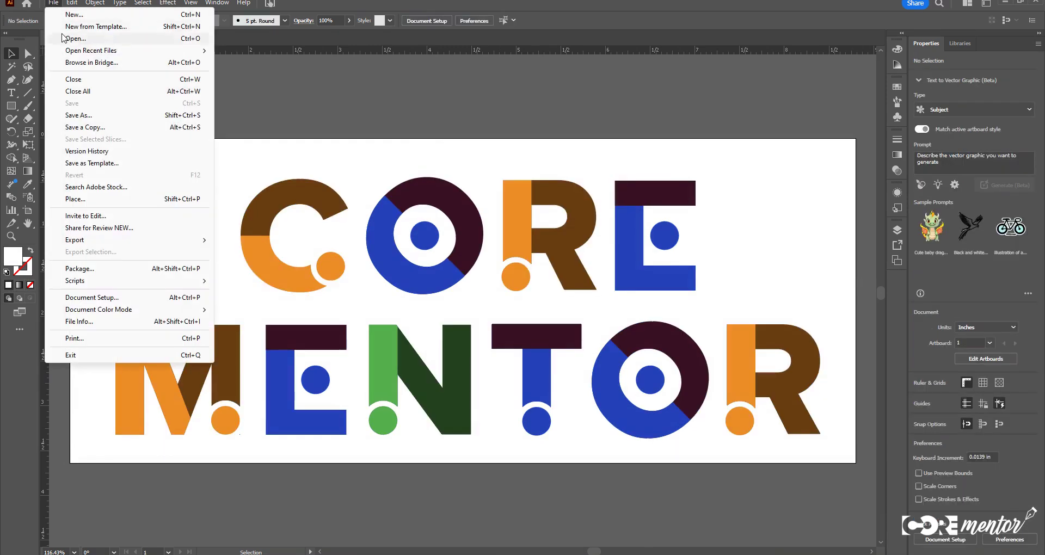
click(76, 127)
click(380, 461)
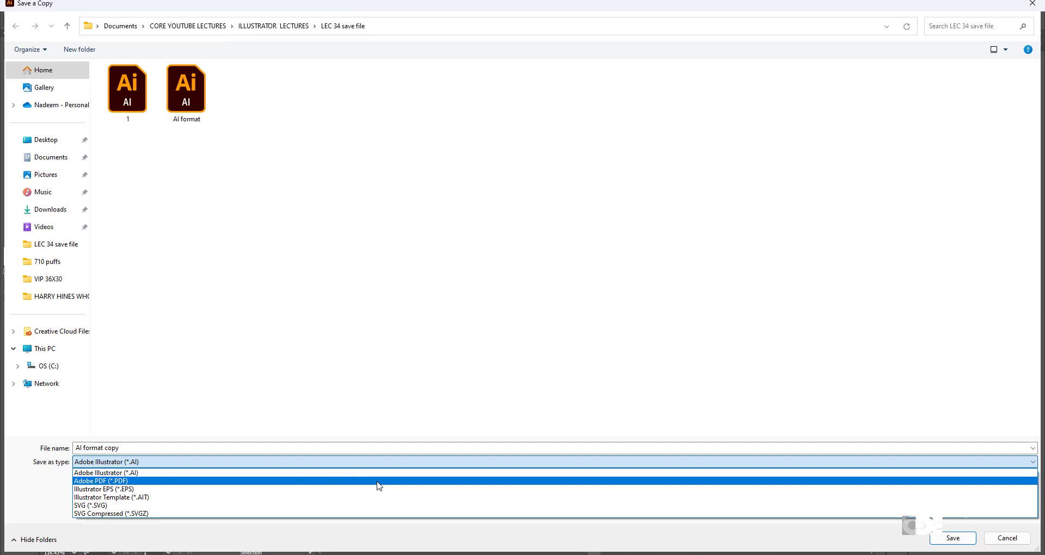
click(101, 481)
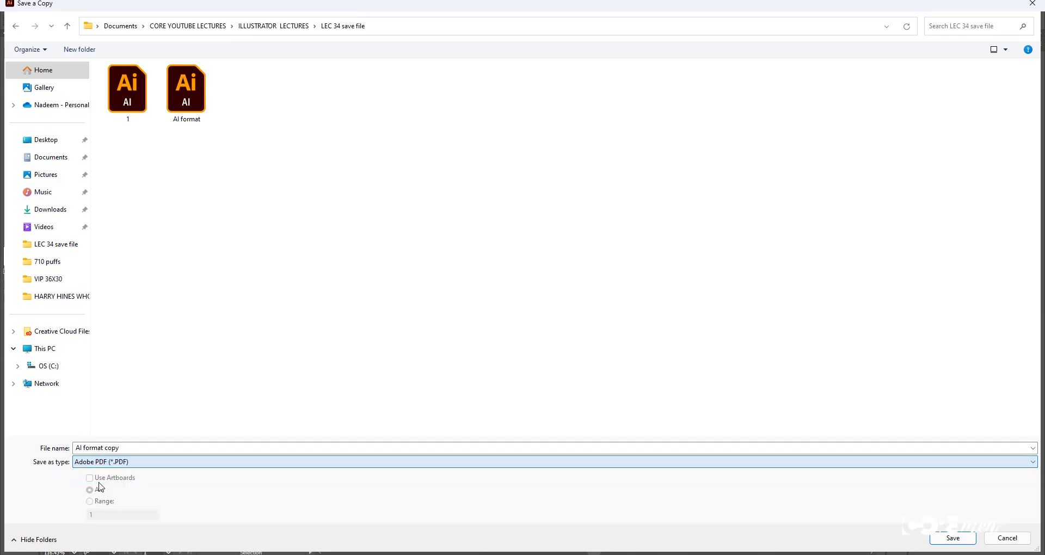
triple_click(146, 450)
text(PDF)
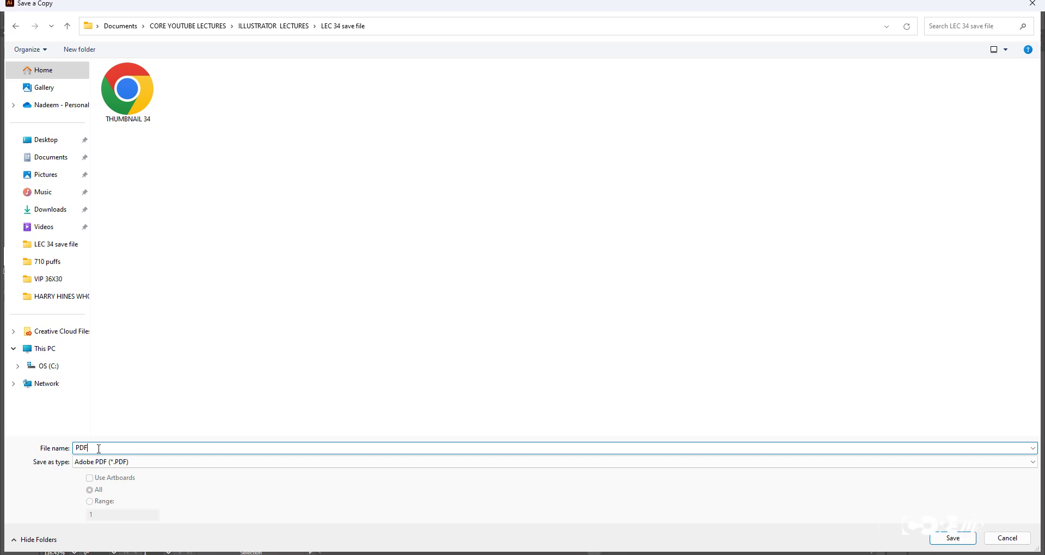
click(953, 538)
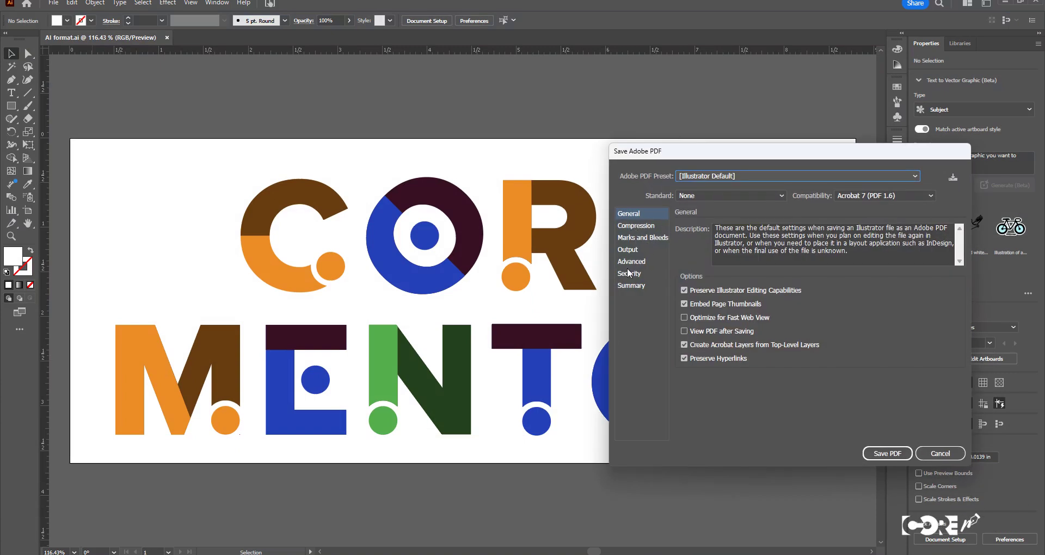
Require a document open password under PDF Security and save the PDF
click(630, 287)
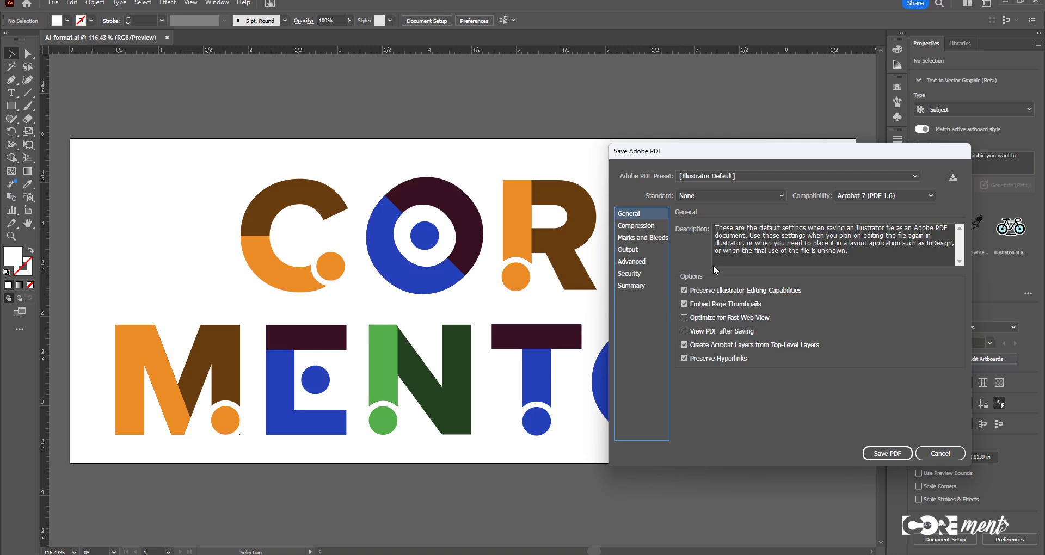
click(629, 273)
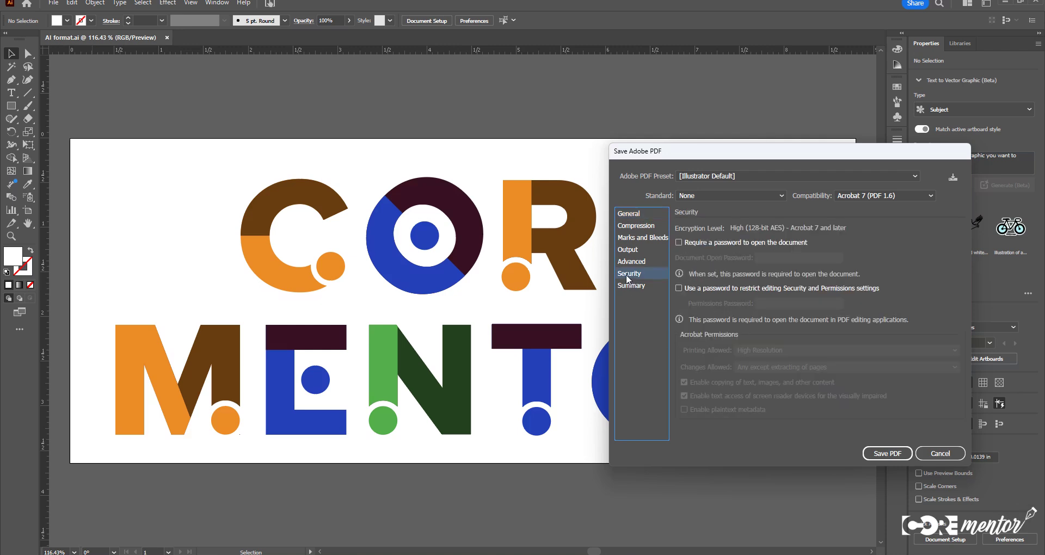
click(678, 242)
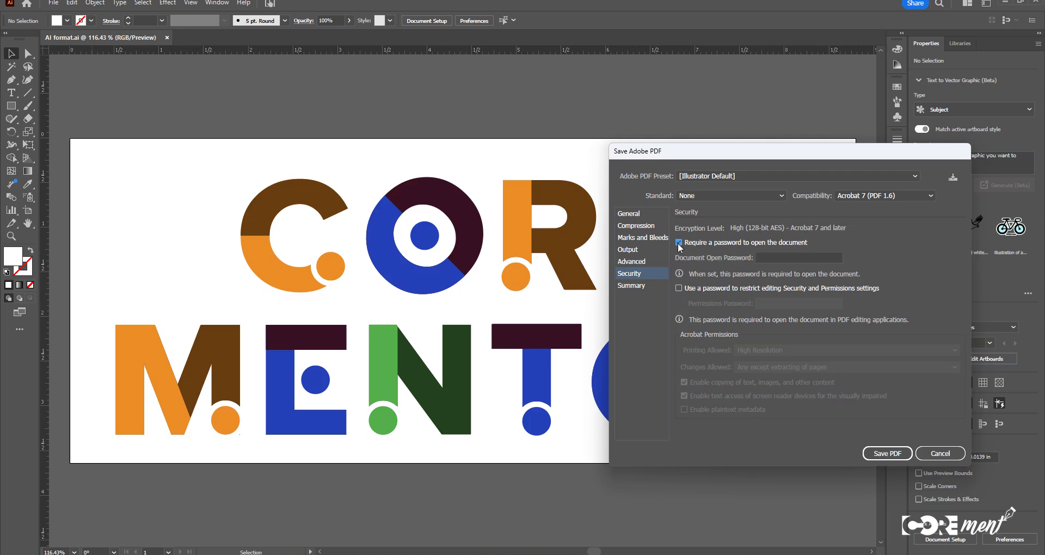
click(772, 257)
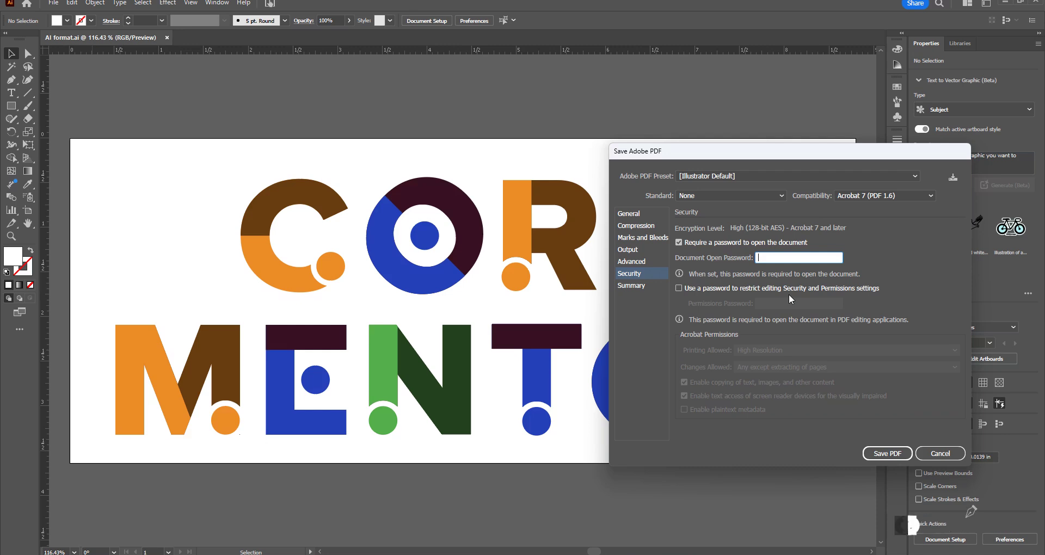
click(630, 214)
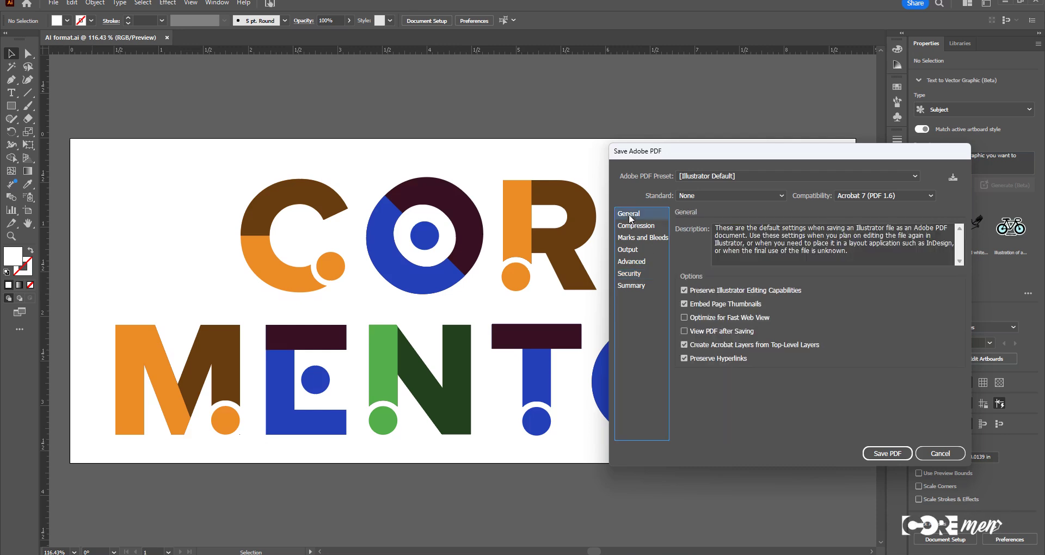
click(888, 454)
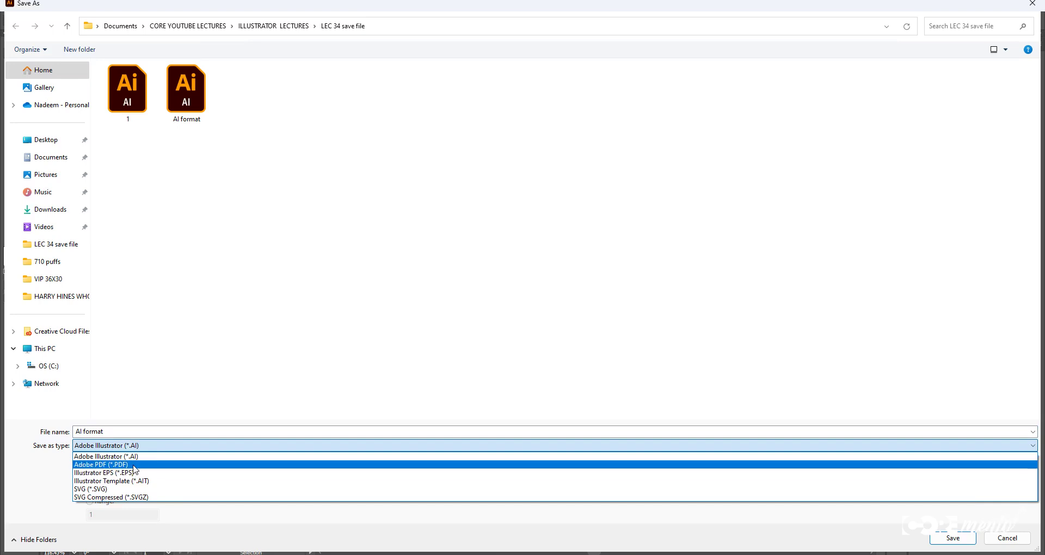
Save the artwork as an Illustrator EPS named 'EPS', keeping the default EPS options
click(134, 473)
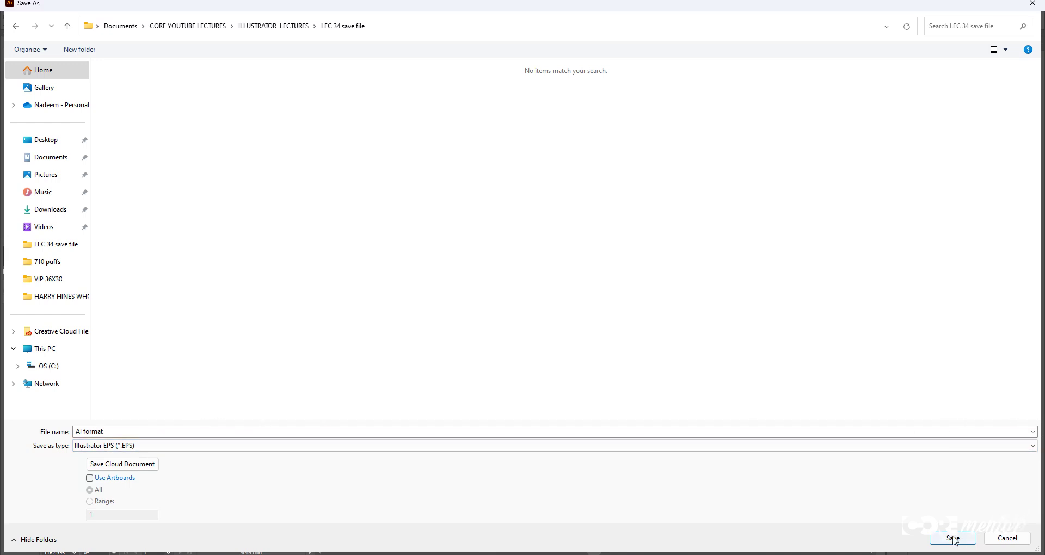
click(123, 432)
text(EPS)
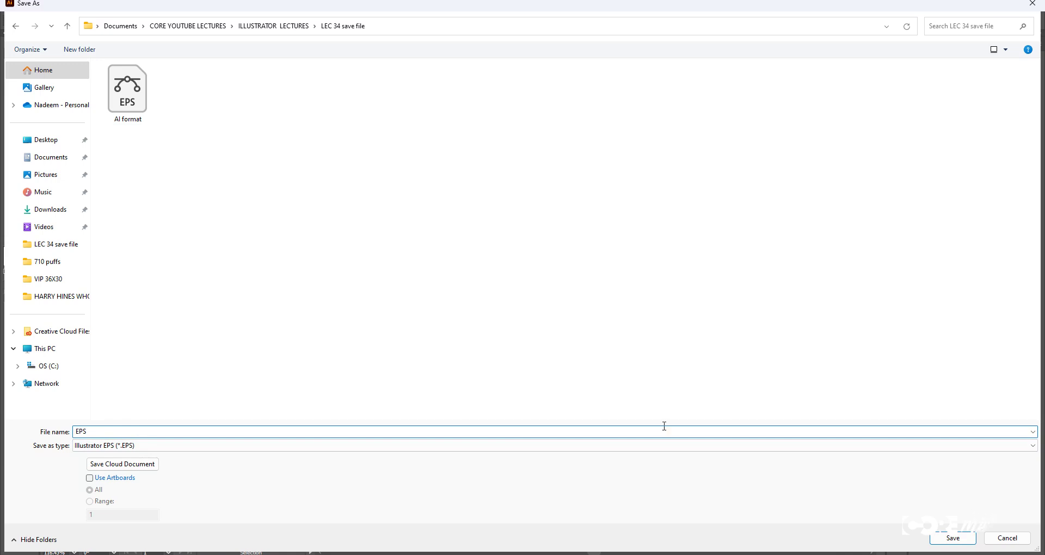
click(953, 538)
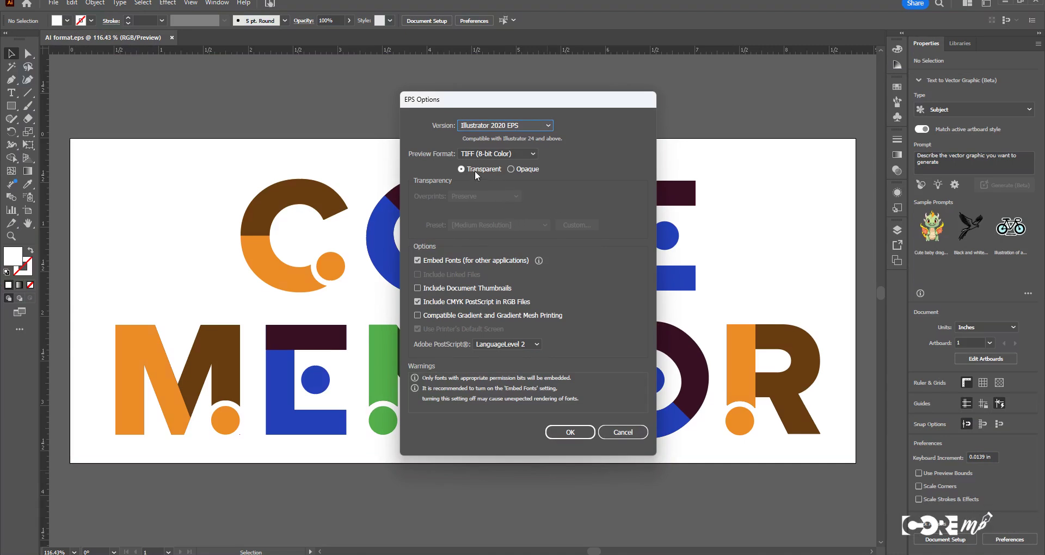
click(573, 437)
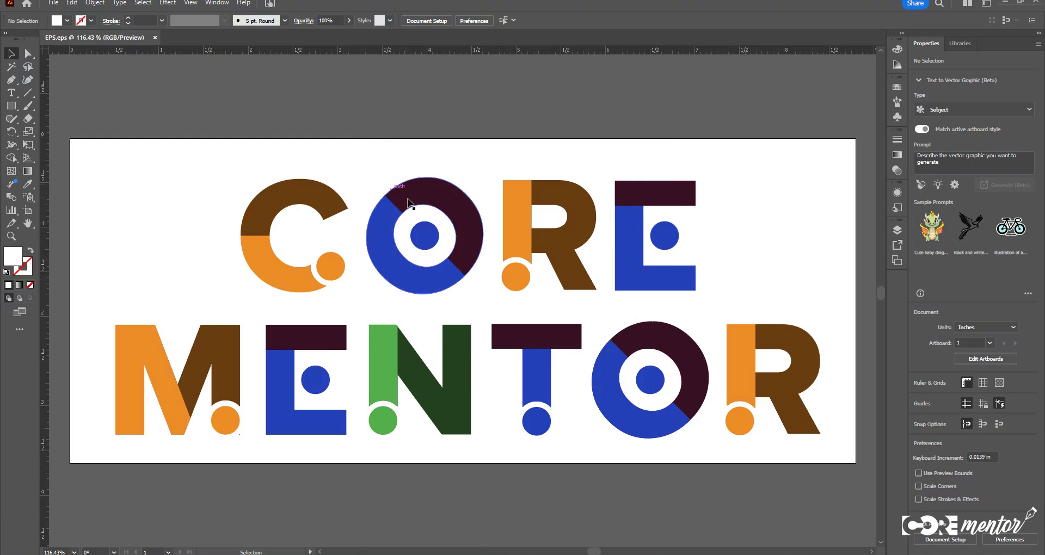
Select the CORE MENTOR lettering and save it as SVG.svg with default SVG options
click(441, 206)
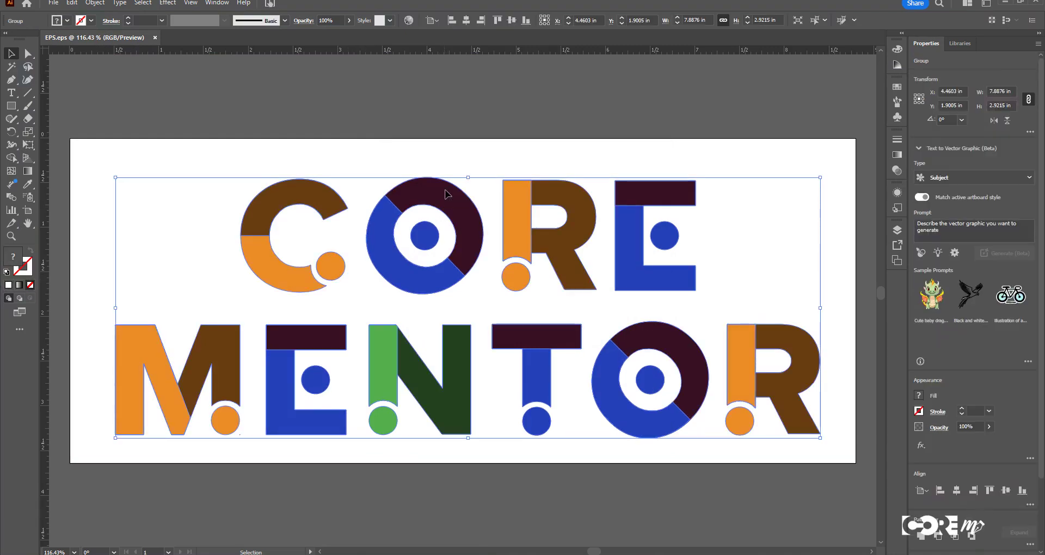
click(54, 3)
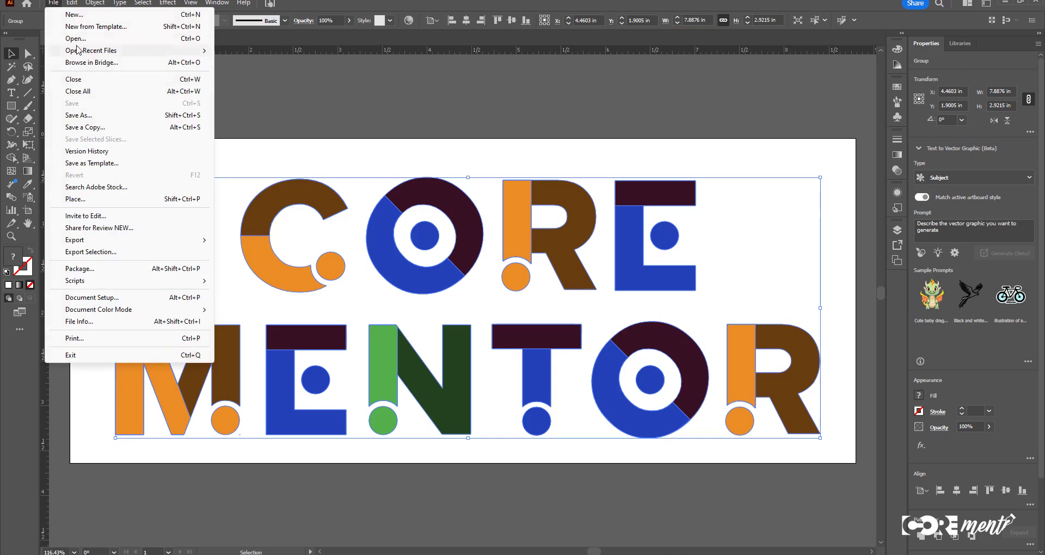
click(79, 115)
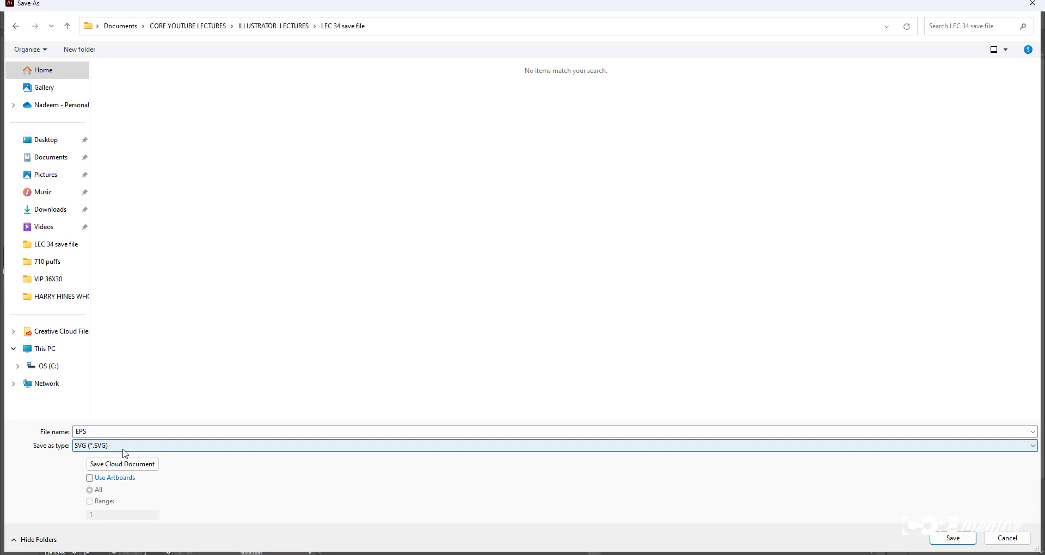
key(shift+Tab)
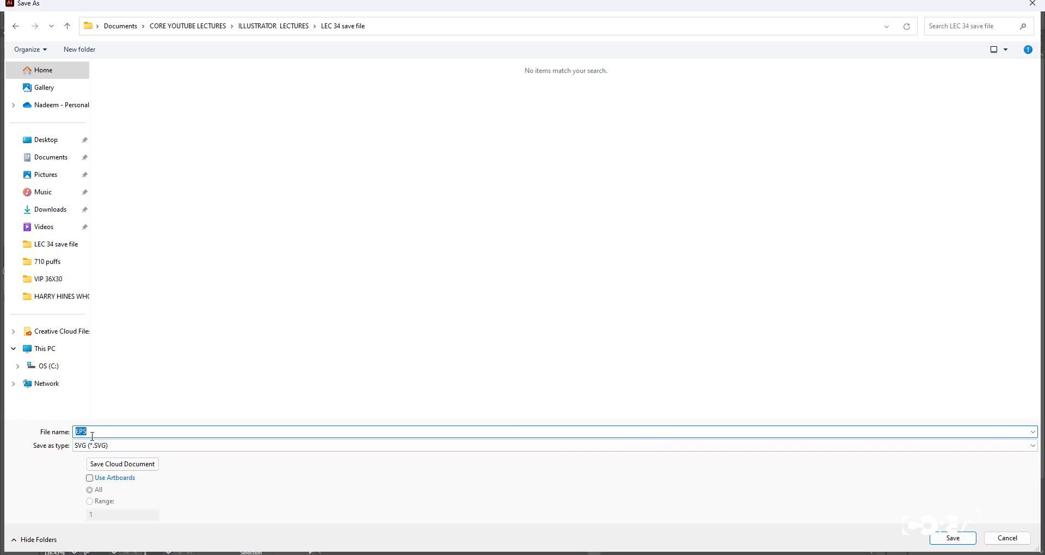
text(SVG)
click(953, 539)
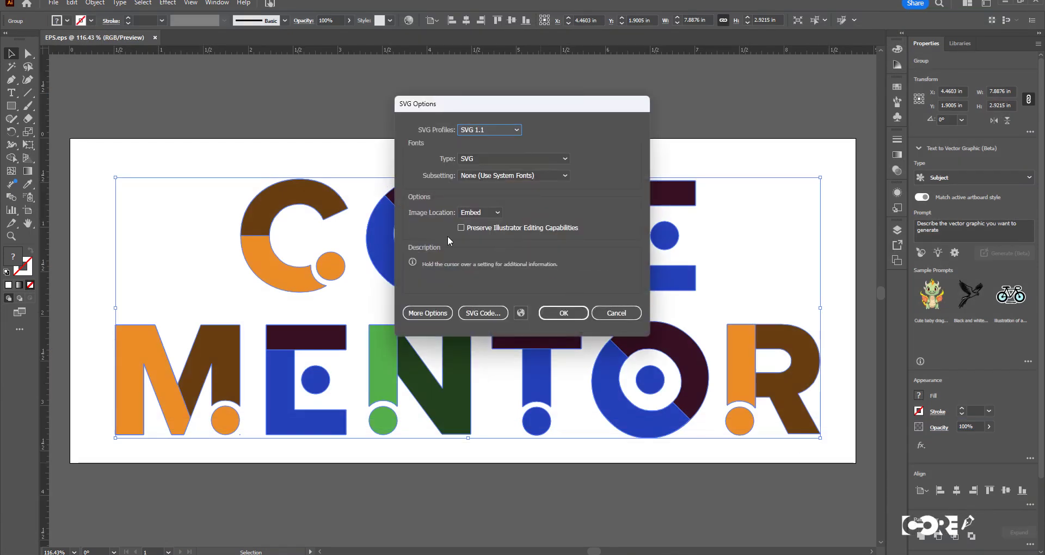
click(561, 312)
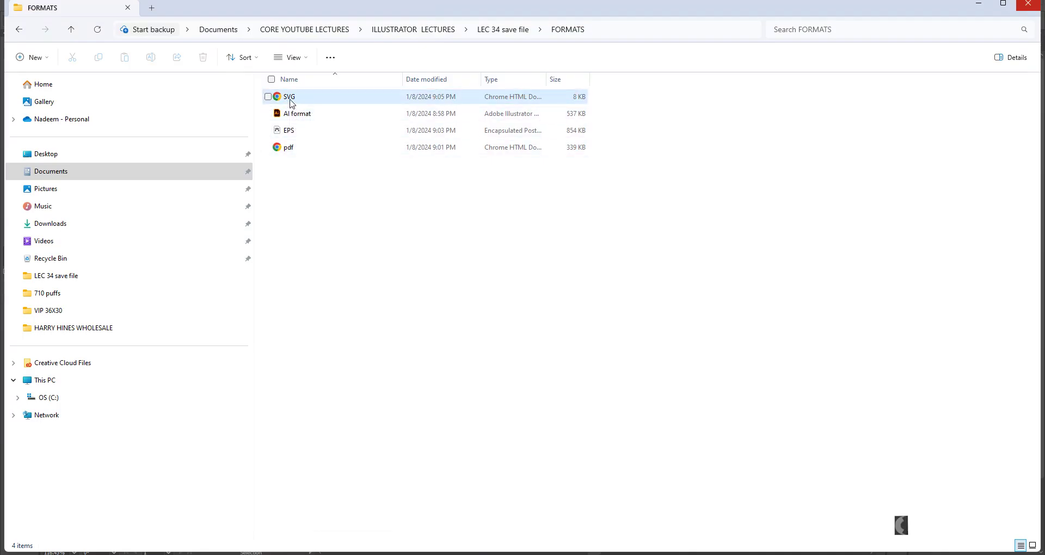
Select SVG.svg in the FORMATS folder and open it to preview the lettering
click(291, 102)
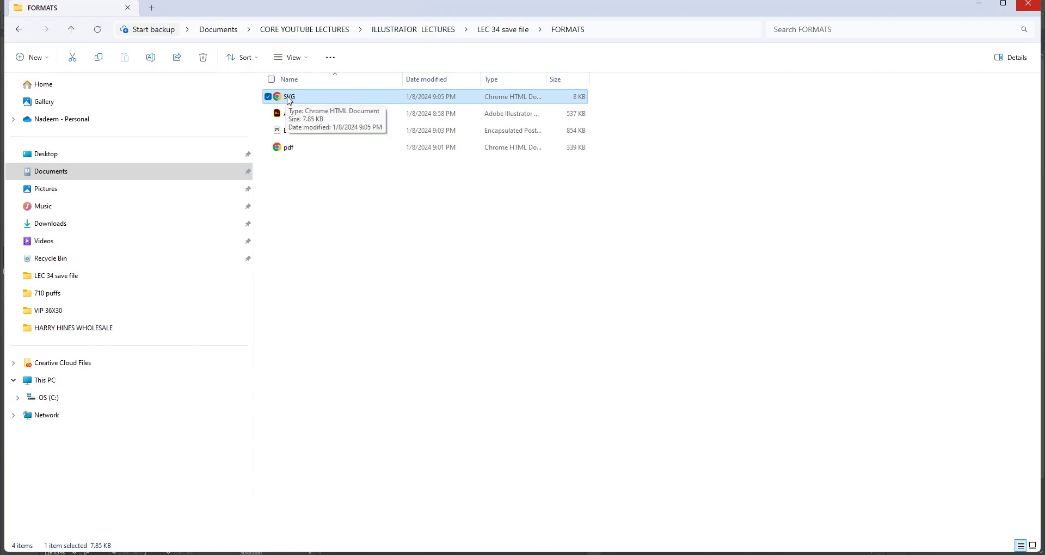
double_click(290, 101)
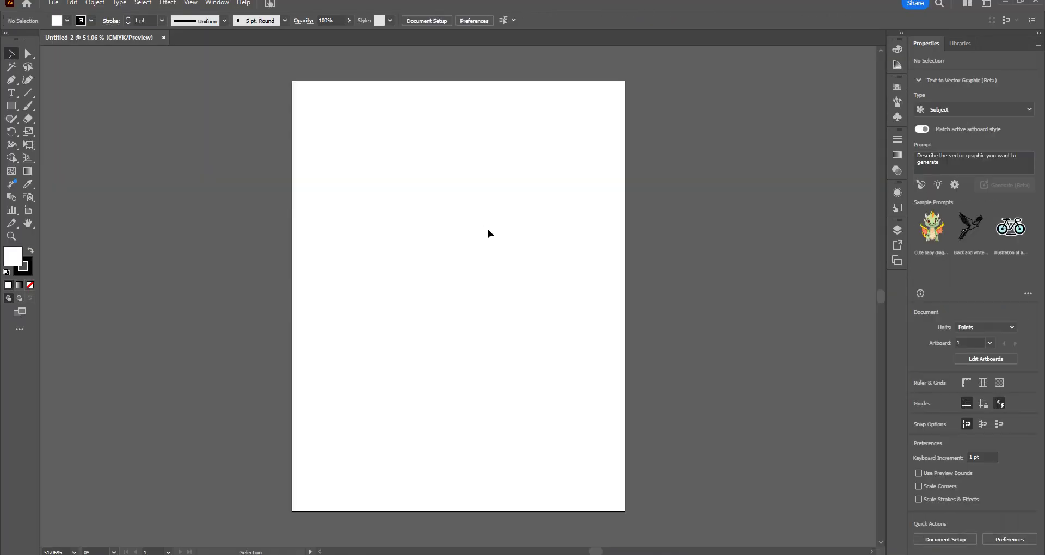
Reopen SVG.svg from the FORMATS folder in Illustrator, then select the saved format files
click(54, 5)
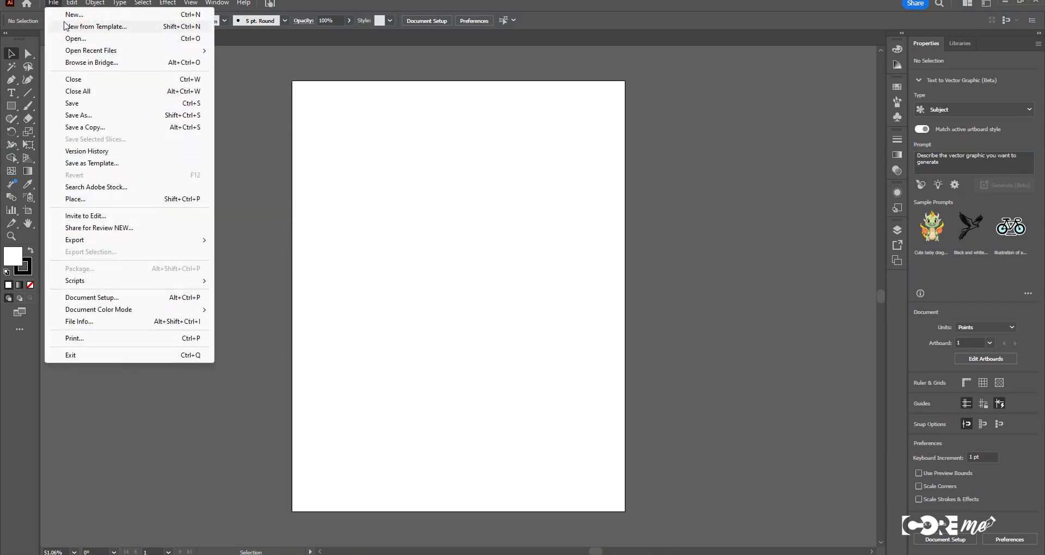
click(76, 40)
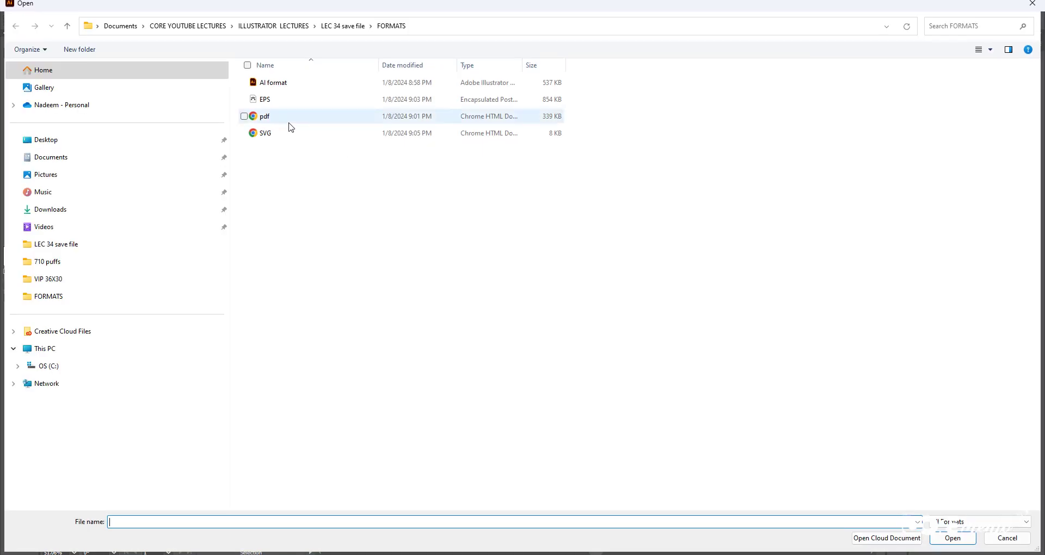
click(270, 136)
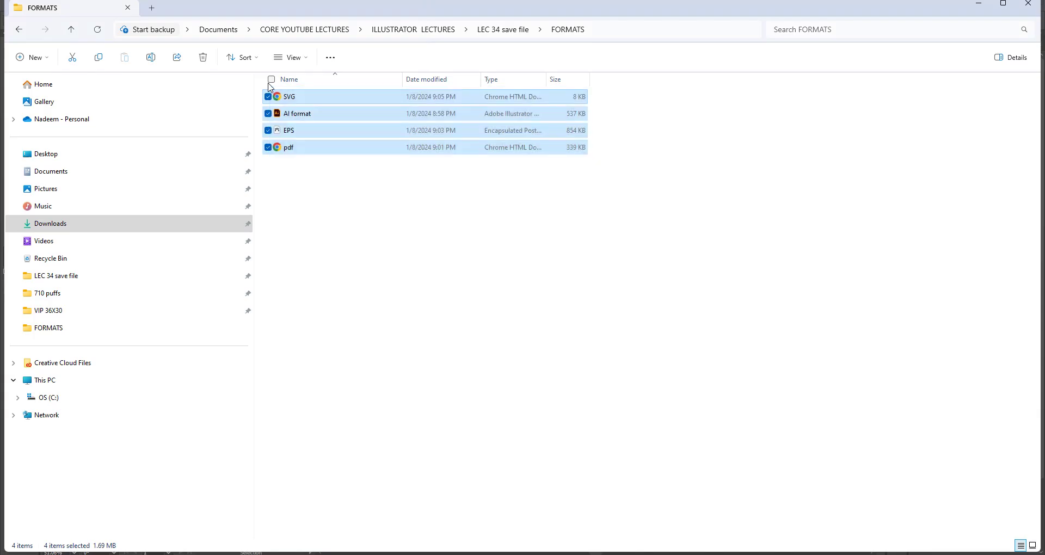
drag(572, 215, 272, 94)
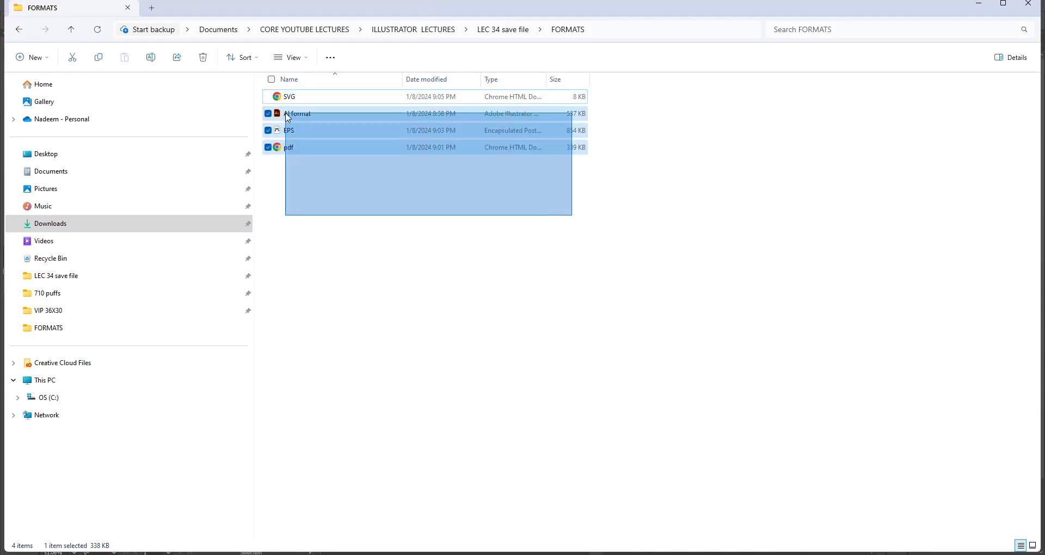